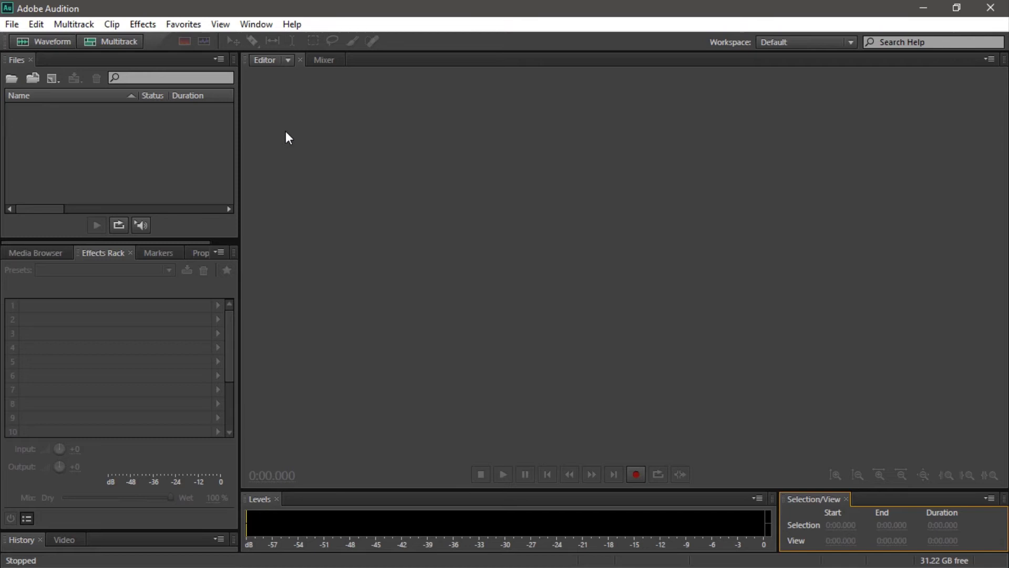
Scan for plug-ins in the Audio Plug-In Manager from the Effects menu; none are found.
click(147, 25)
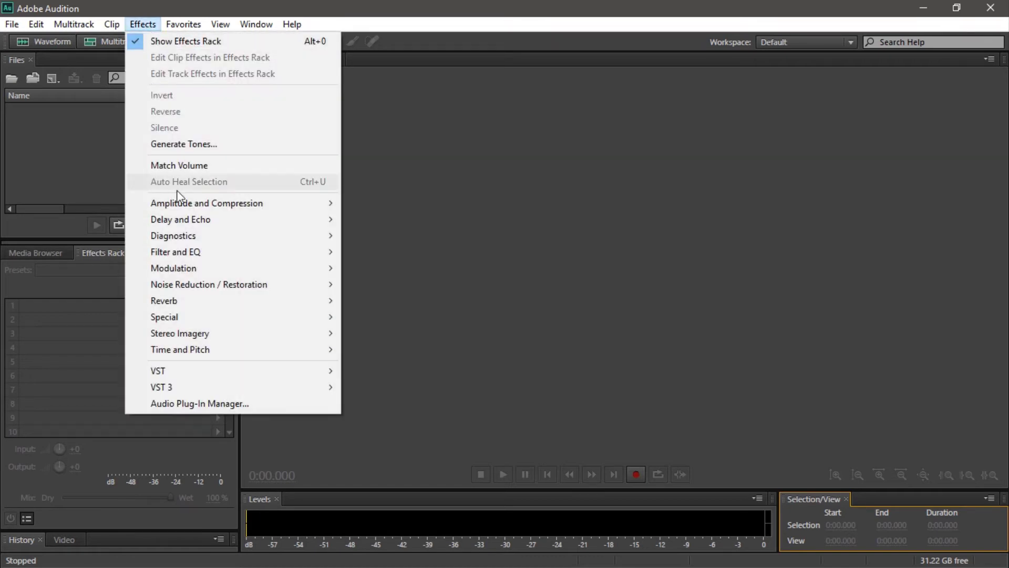
click(207, 402)
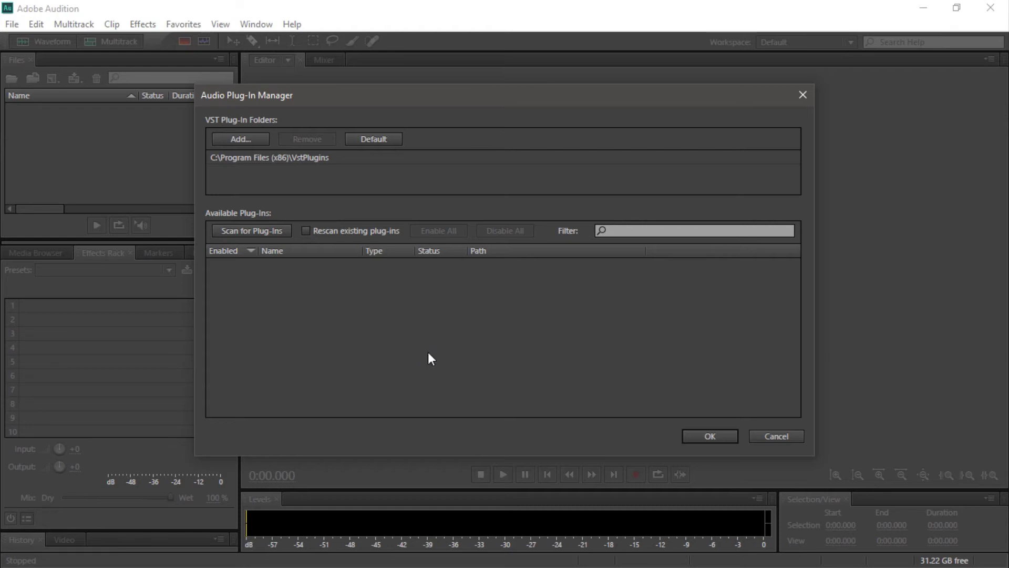
click(233, 230)
Close the plug-in manager and launch the Setup Deverberate 2 v2.0.2 installer from the Music folder.
click(706, 440)
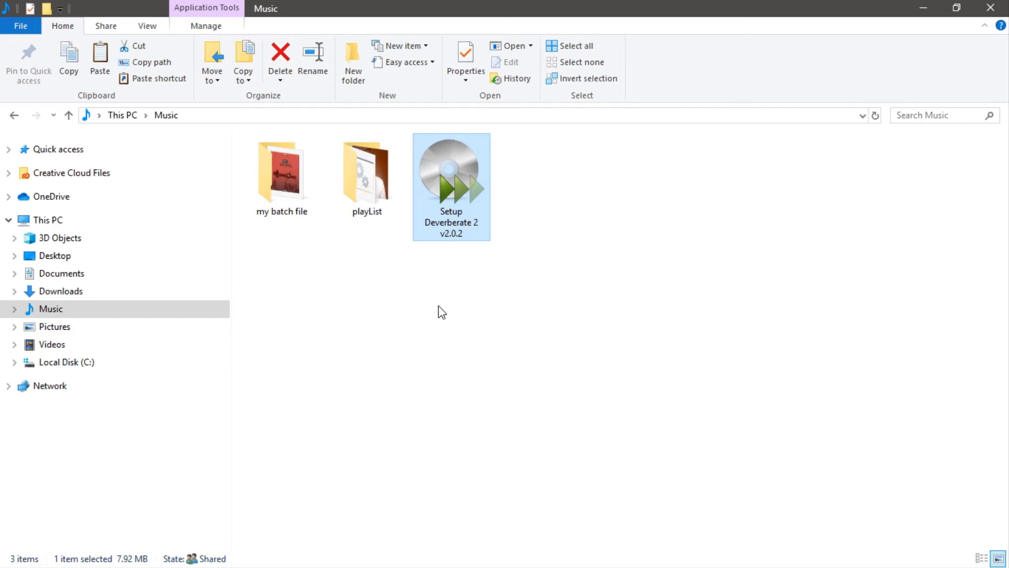
double_click(460, 182)
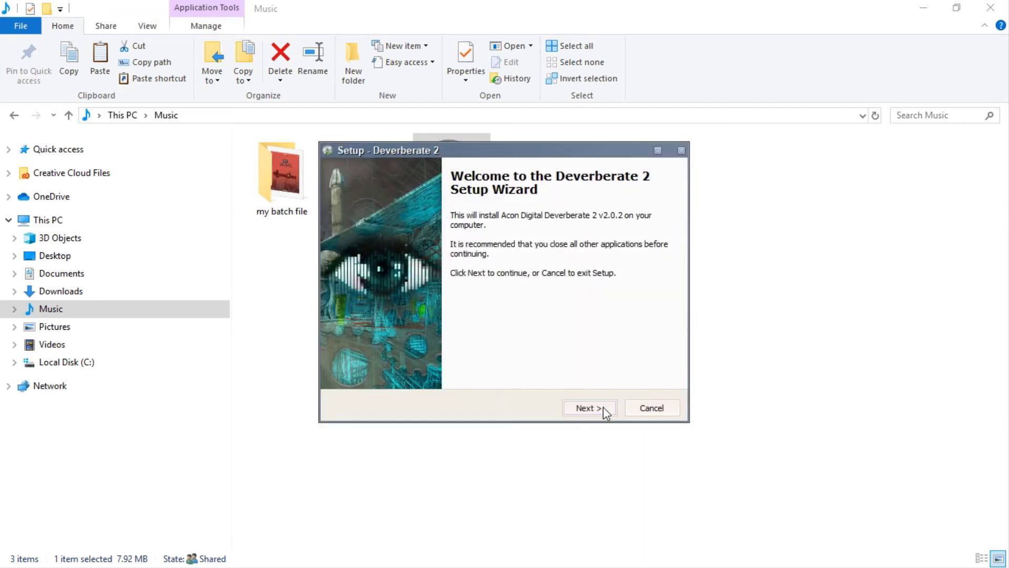
Pass the welcome page and keep the default C:\Program Files\Acon Digital\Deverberate 2 install folder.
click(604, 406)
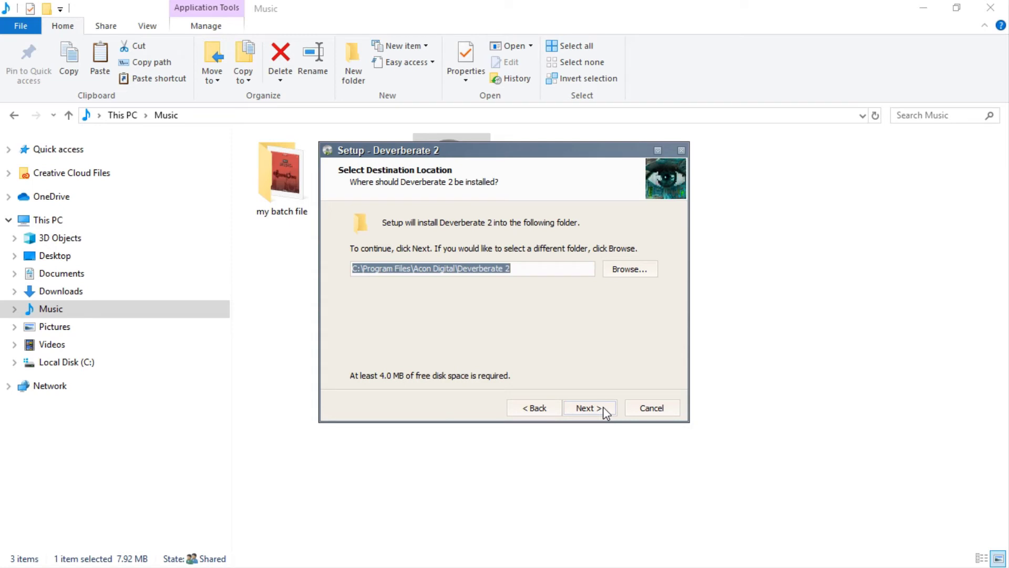
click(603, 406)
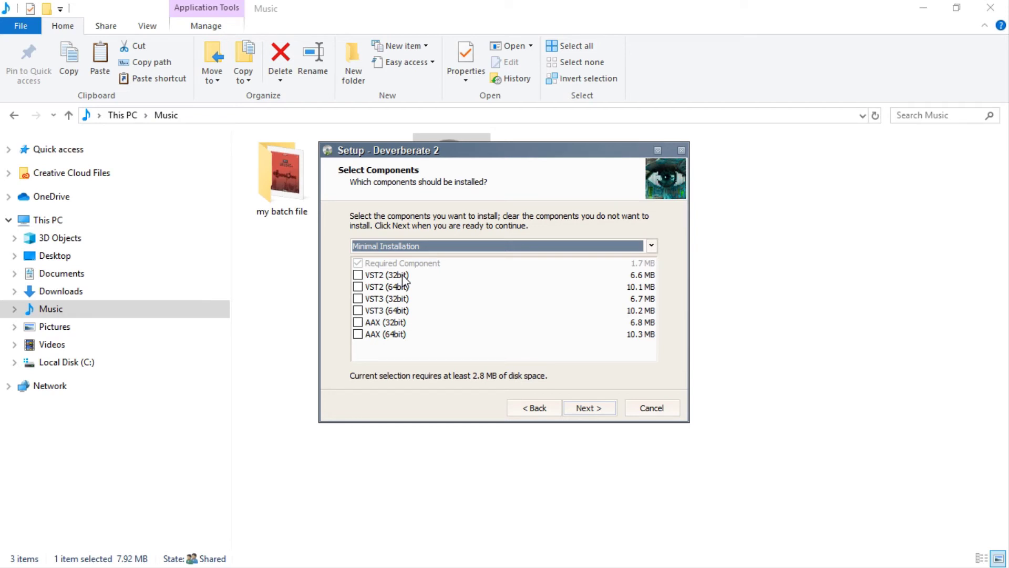
Install Deverberate 2 with VST2 (32bit) and VST3 (32bit) components and finish the wizard.
click(358, 276)
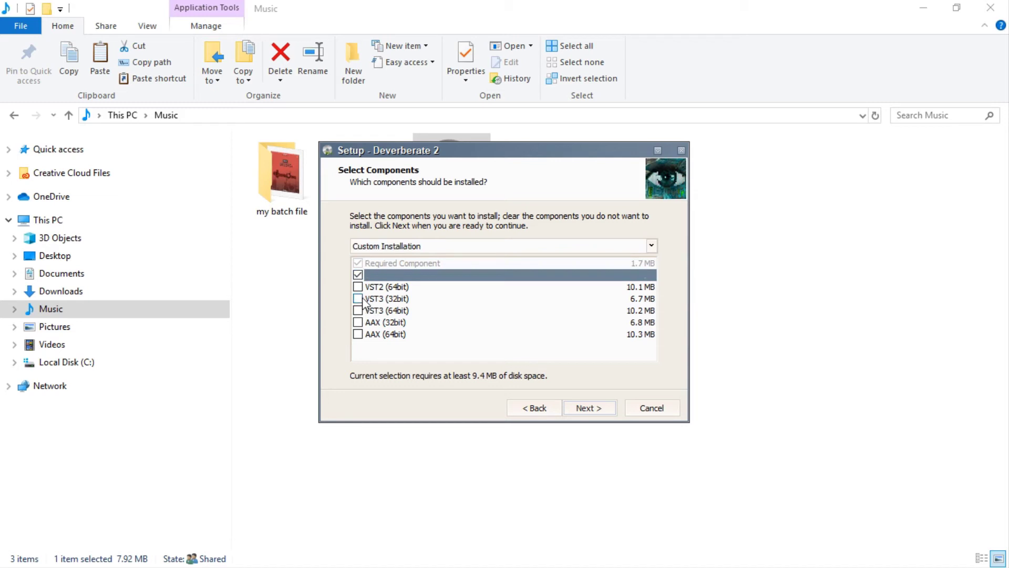
click(358, 300)
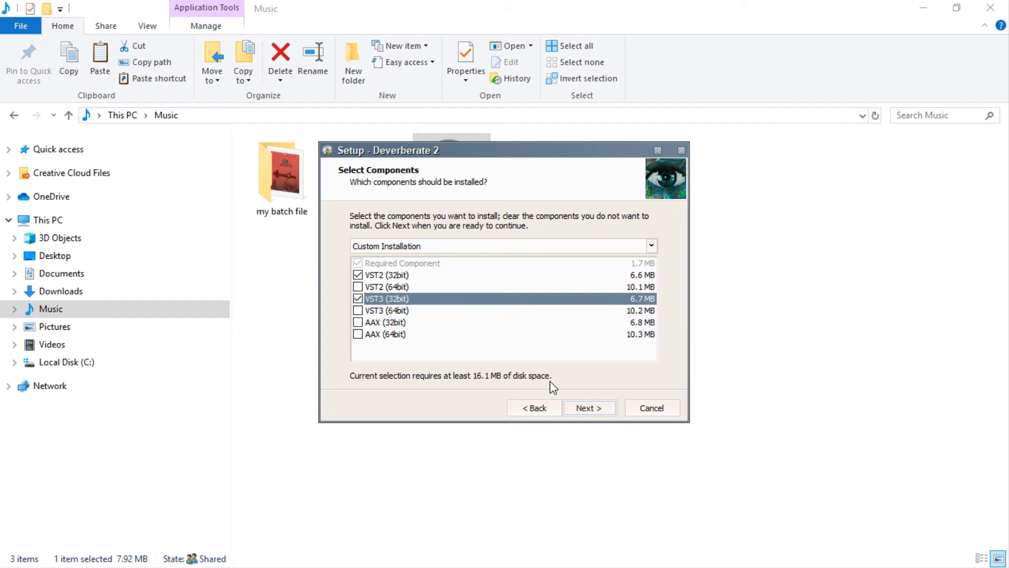
click(588, 408)
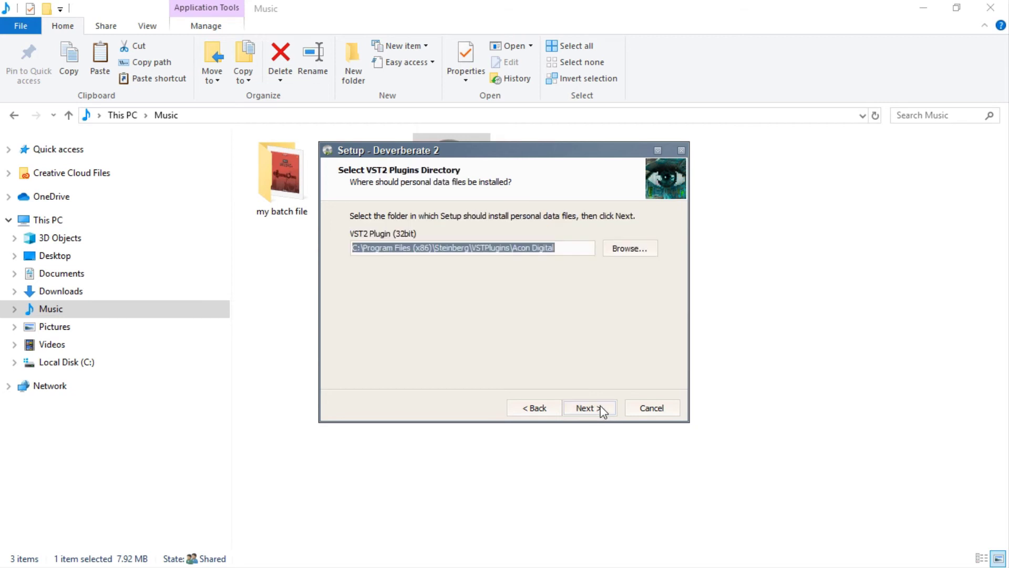
click(589, 408)
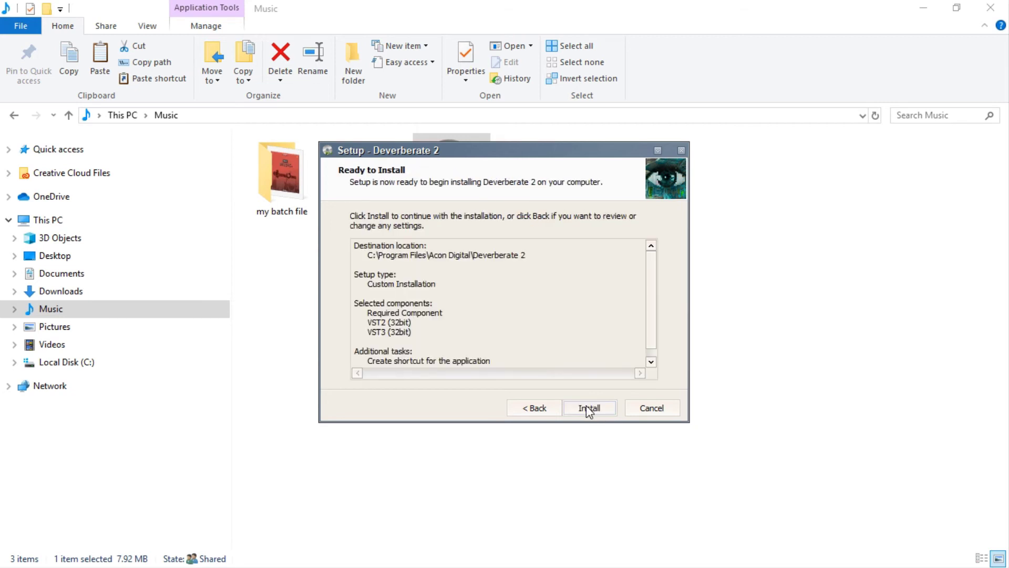
click(589, 409)
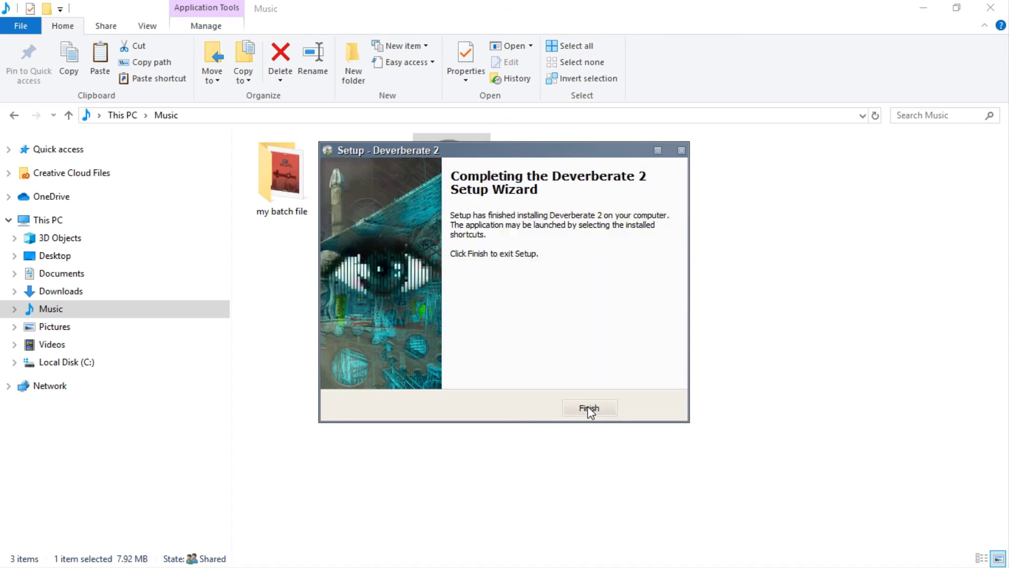
click(588, 406)
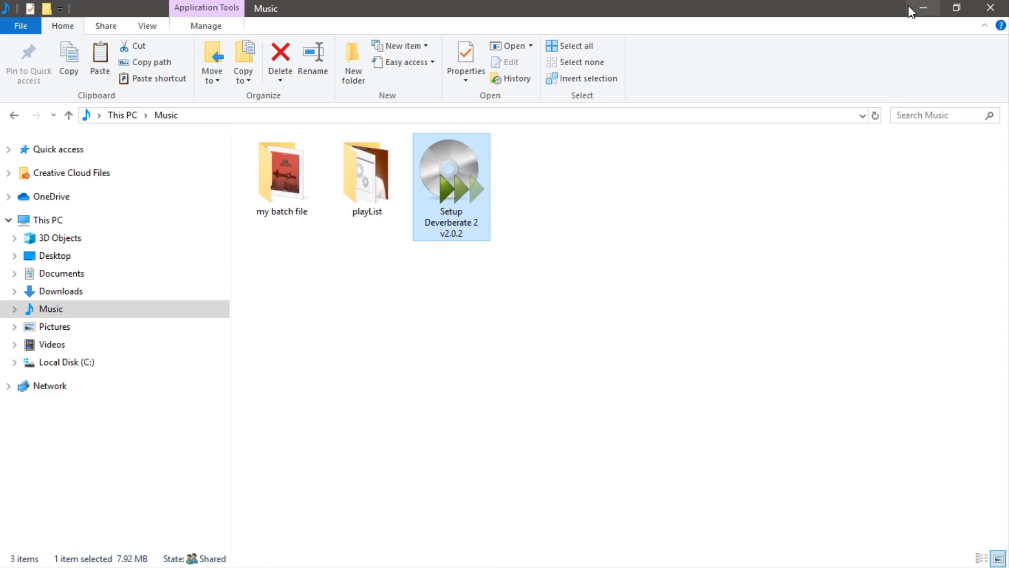
Return to Audition and rescan plug-ins so DeVerberate is listed as an enabled VST3.
click(921, 8)
mouse_move(342, 558)
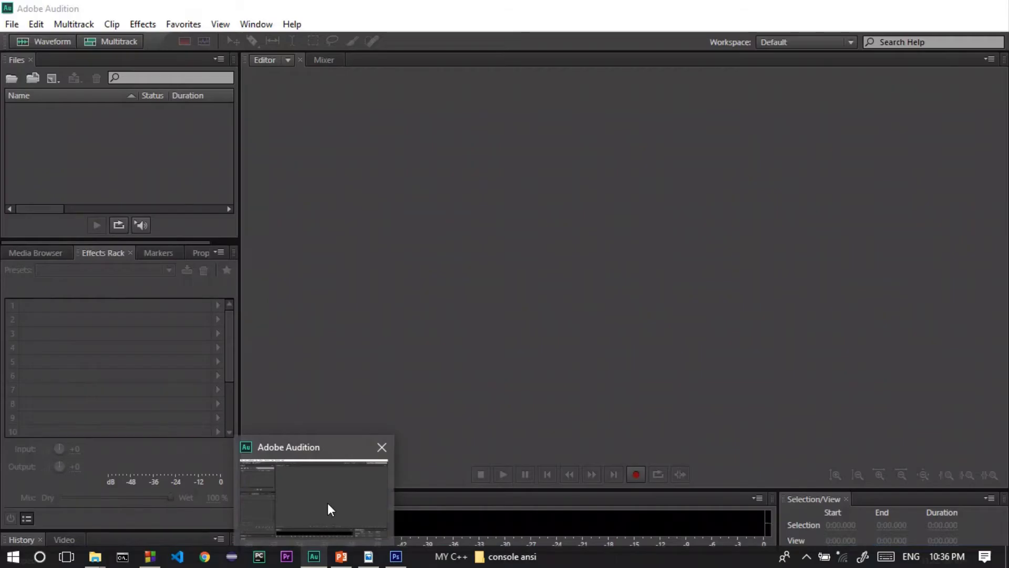
click(327, 502)
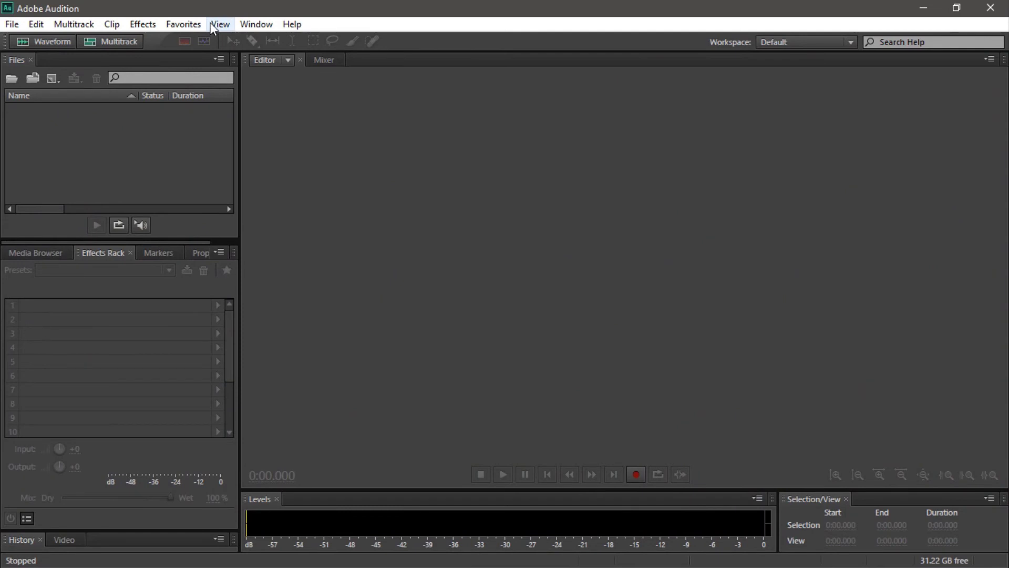
click(142, 24)
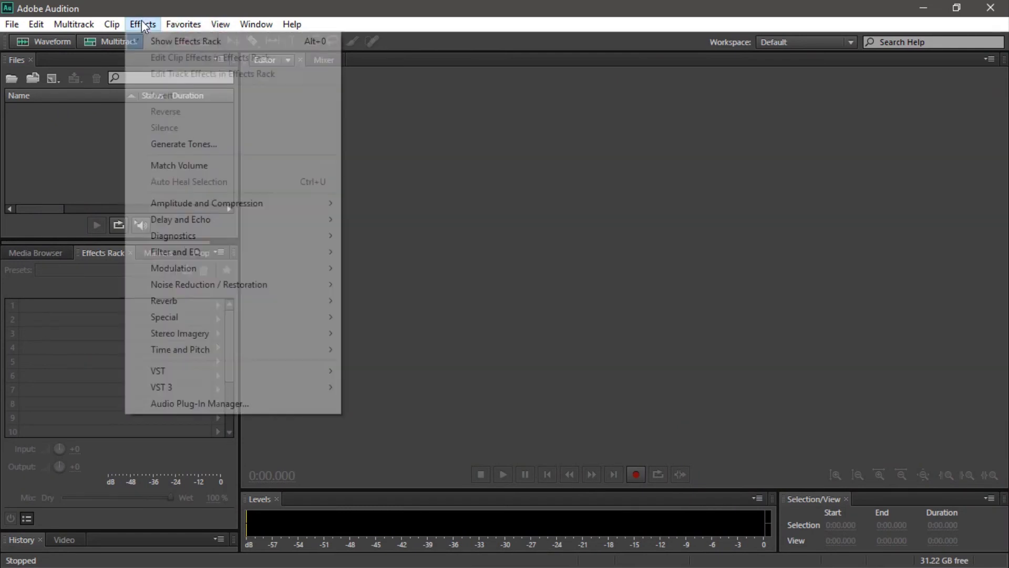
click(281, 406)
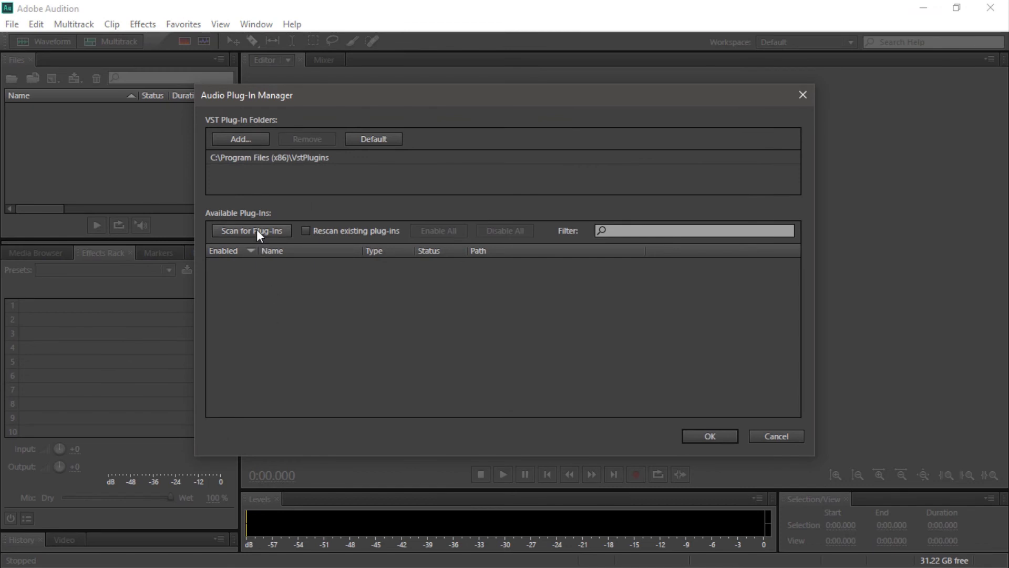
click(257, 229)
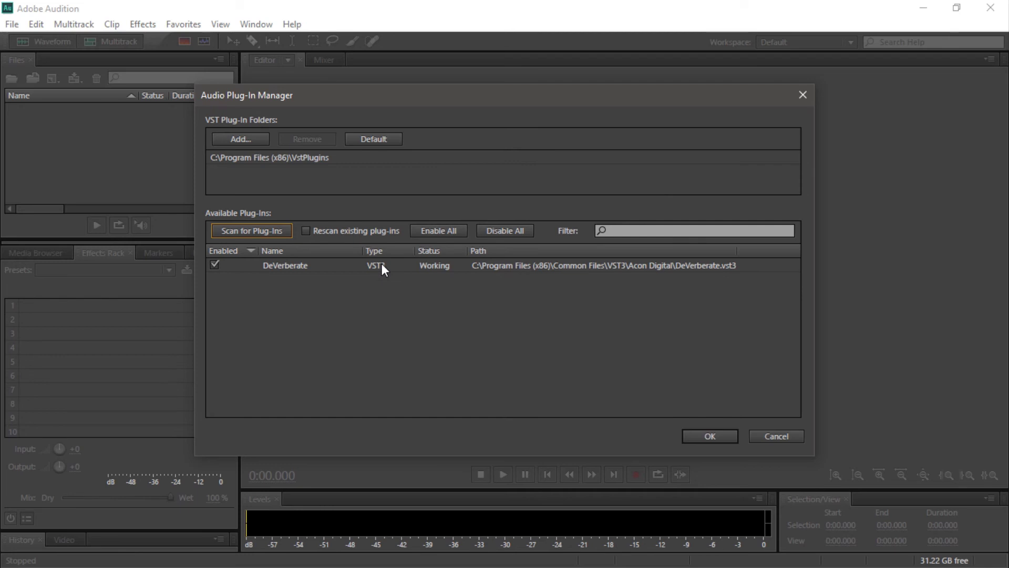
Close the plug-in manager, open tolu chem Audio Extracted.wav, and play part of it.
click(715, 436)
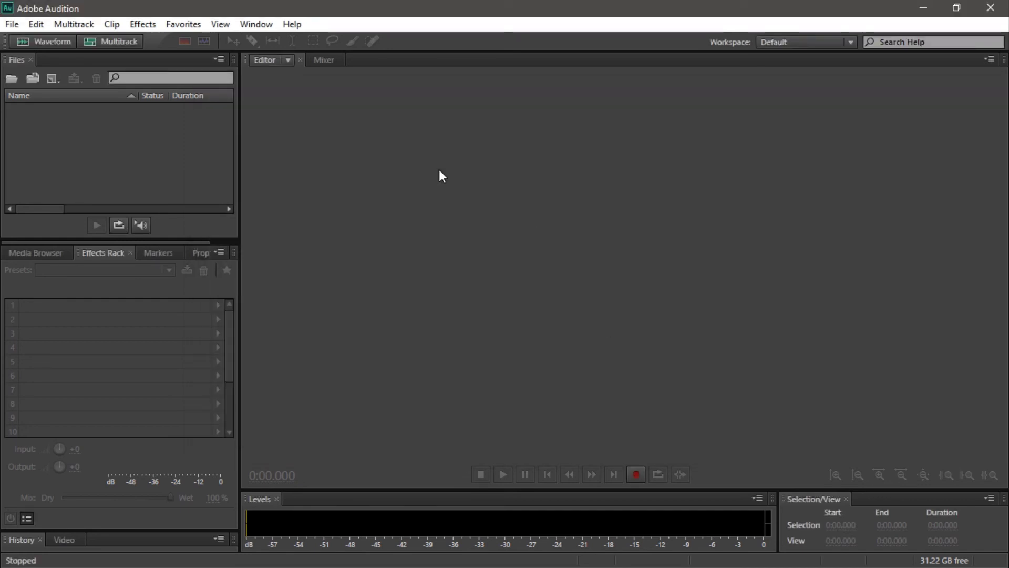
click(11, 25)
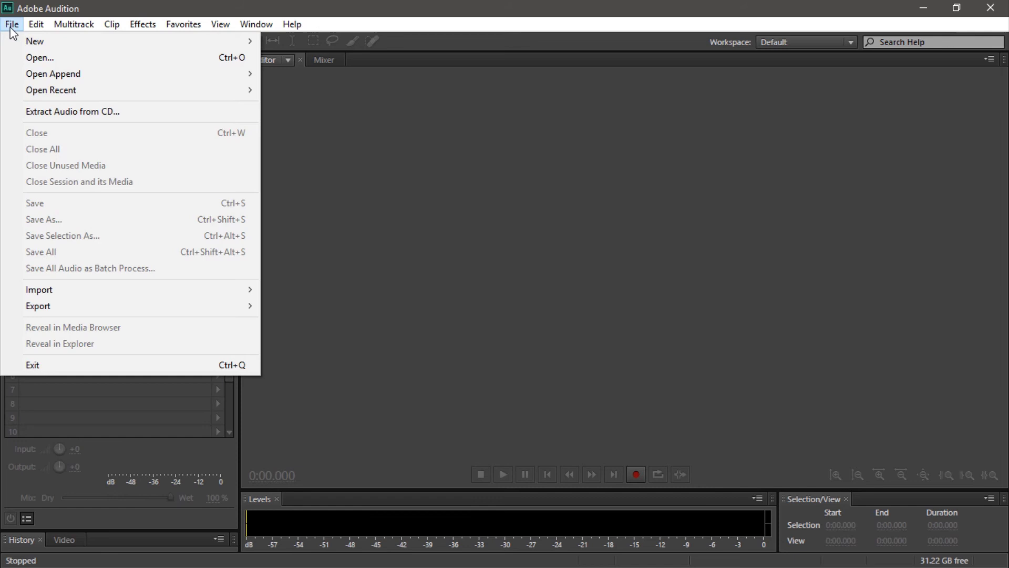
click(34, 61)
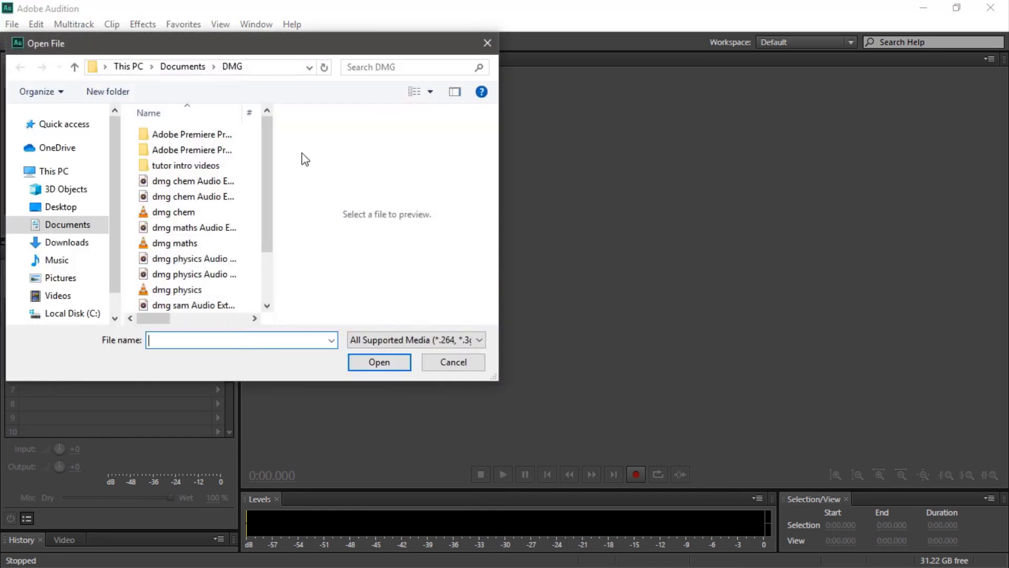
scroll(199, 268, down, 2)
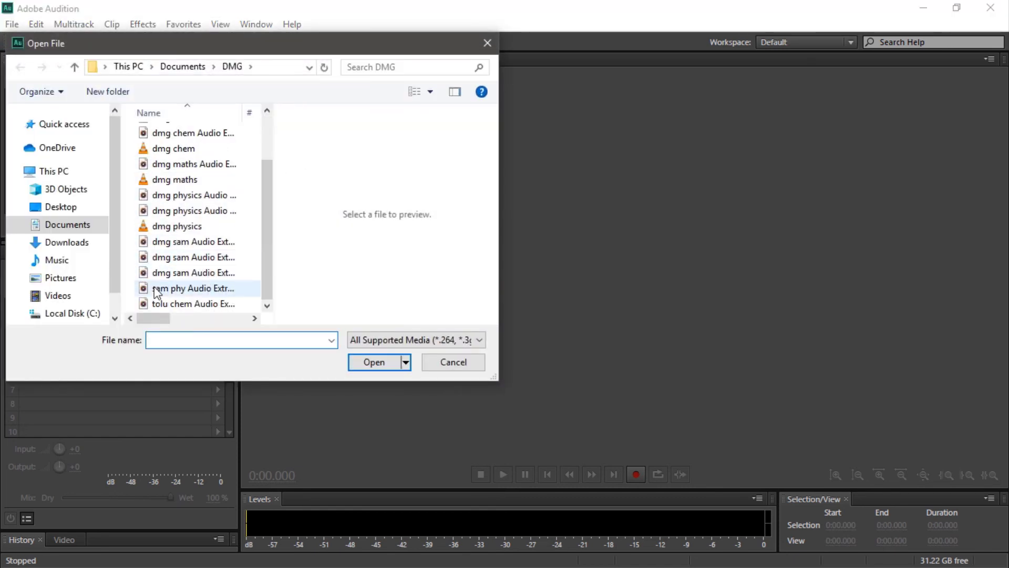
click(182, 303)
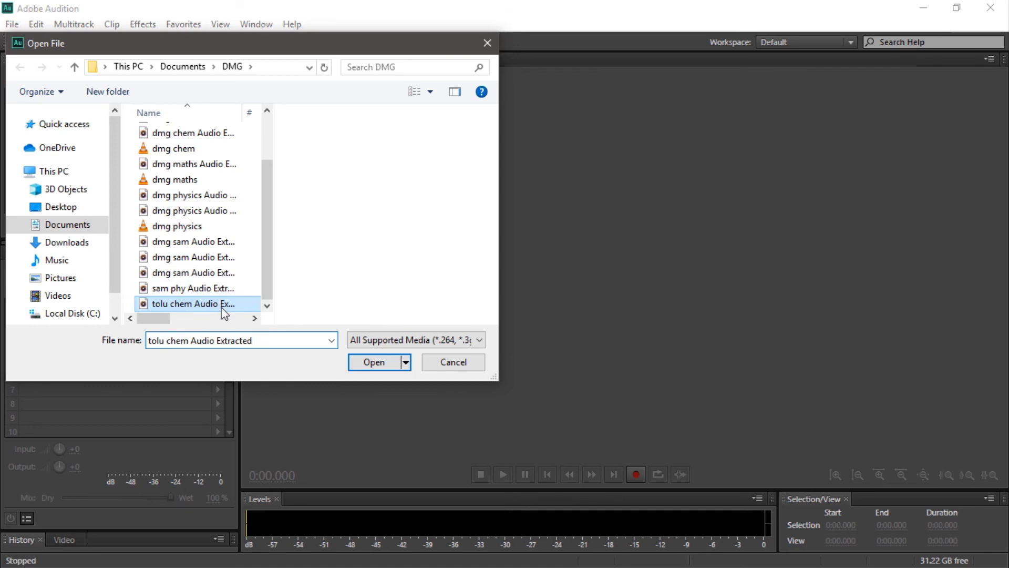
click(391, 364)
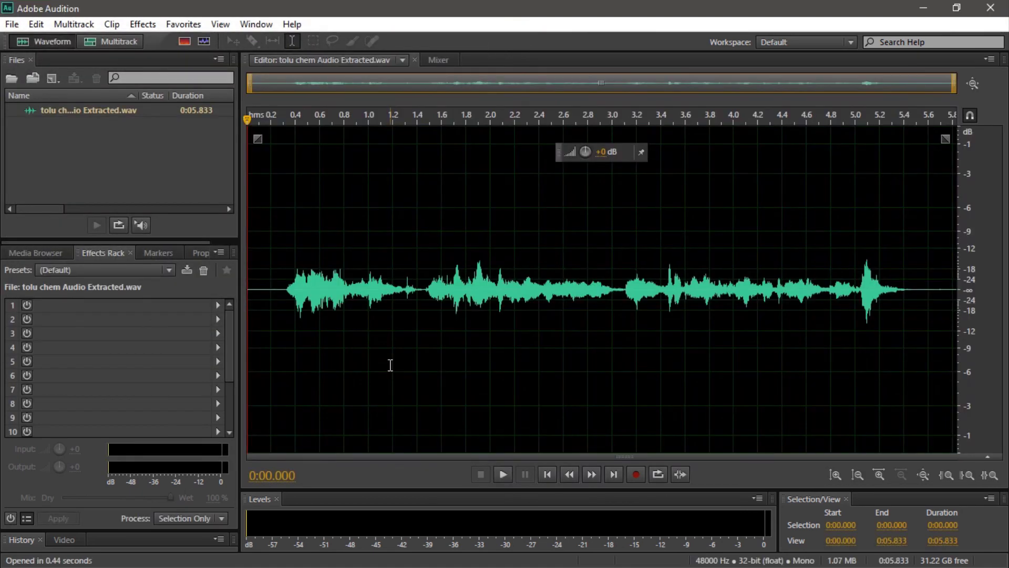
click(503, 475)
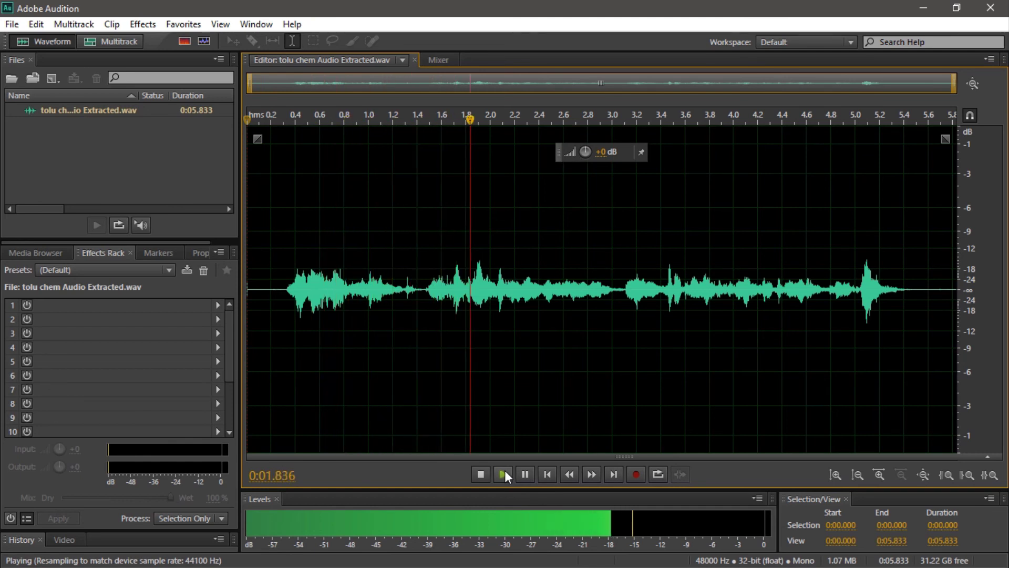
click(481, 474)
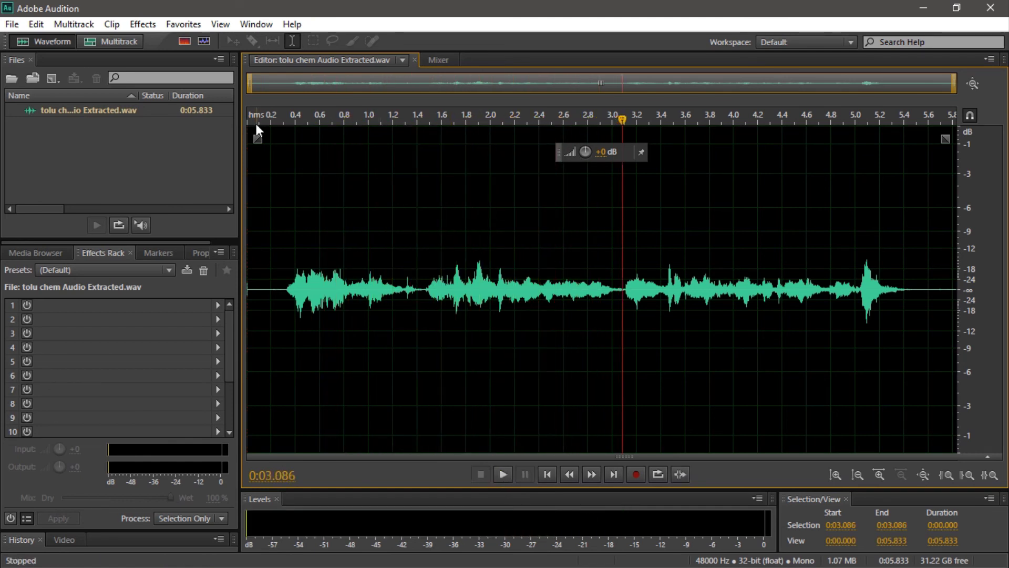
Apply Acon Digital DeVerberate from Effects > VST 3 > Restoration > Acon Digital to the clip.
click(143, 24)
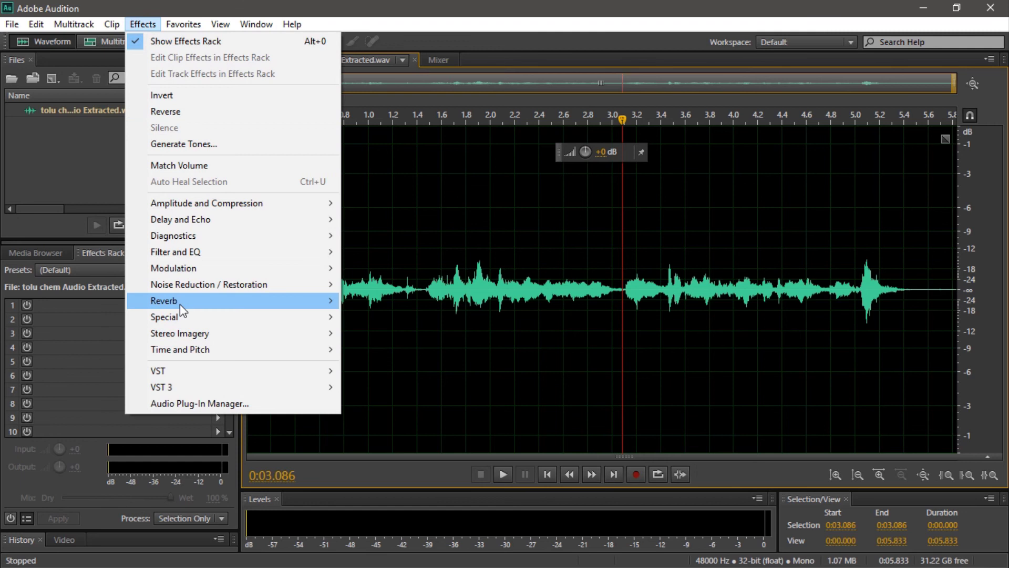
mouse_move(217, 389)
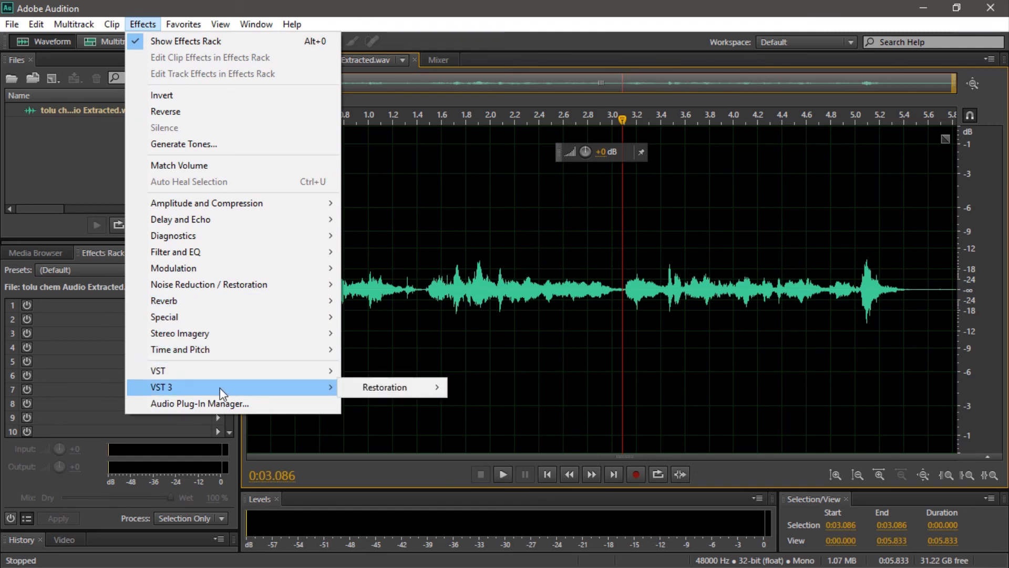
mouse_move(361, 390)
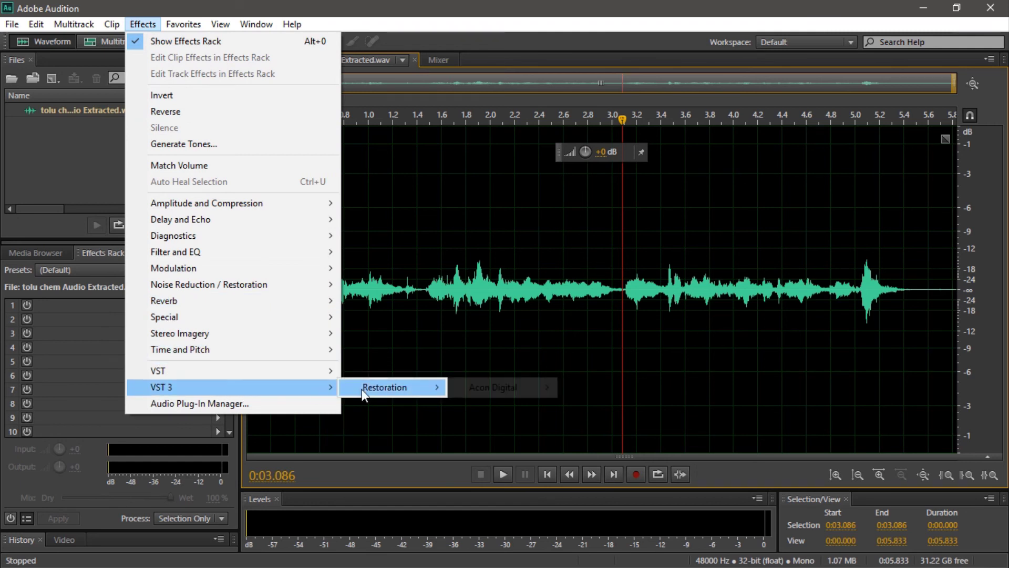
mouse_move(513, 393)
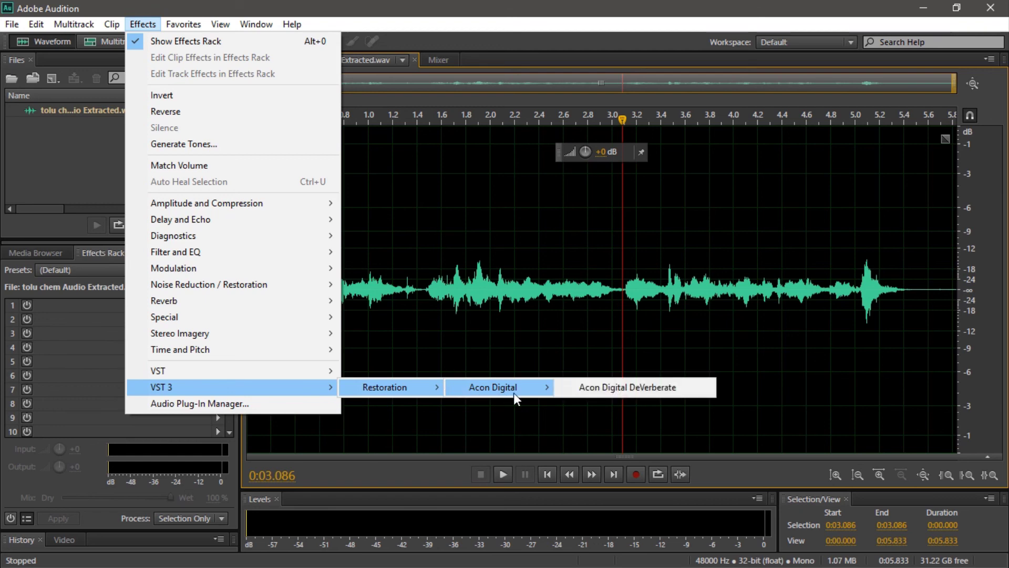
click(603, 387)
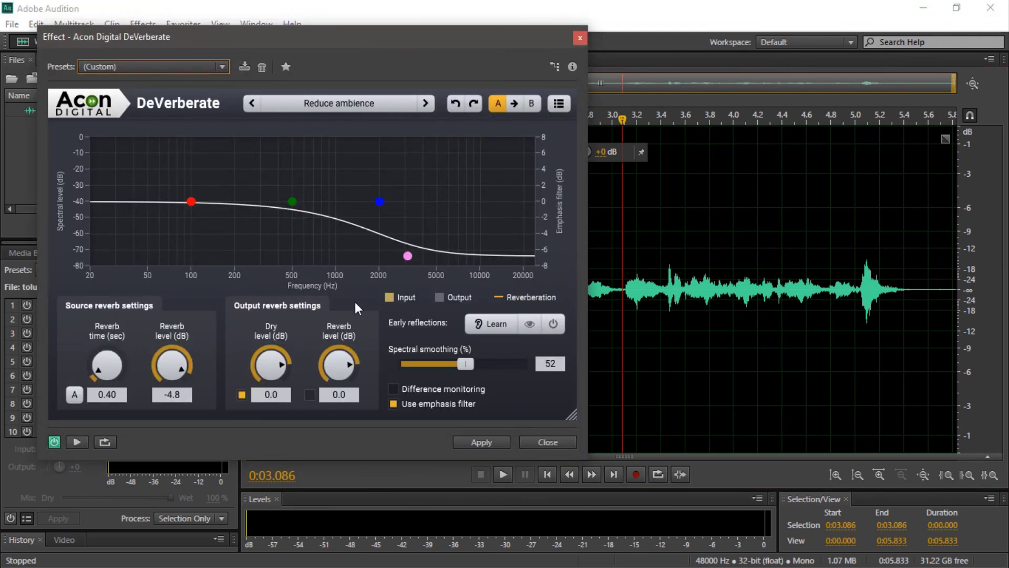
Set output reverb to -19.0, source reverb level to 0.0, and reverb time to 4.12.
drag(341, 367, 318, 442)
scroll(271, 401, down, 4)
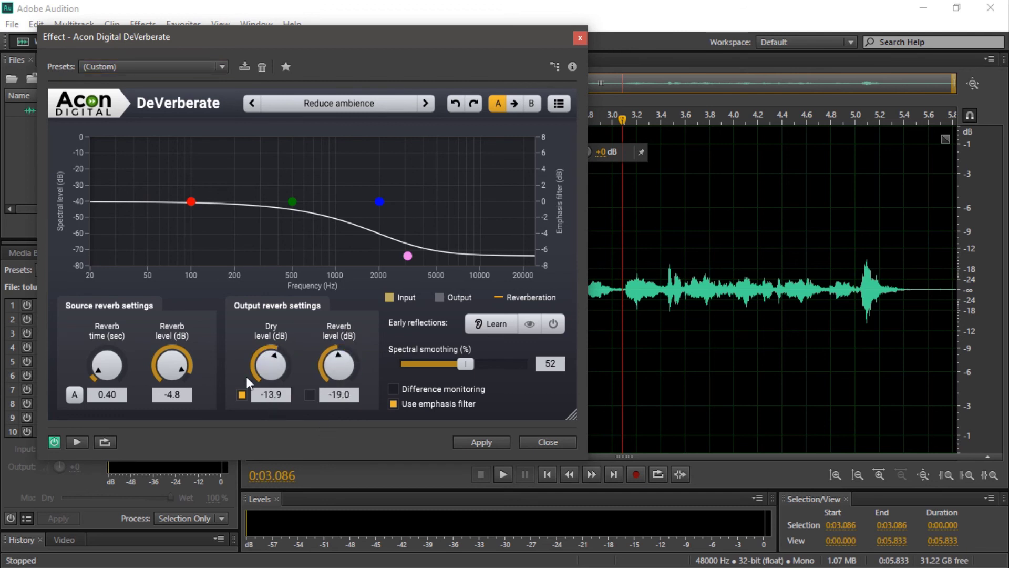
drag(189, 398, 192, 316)
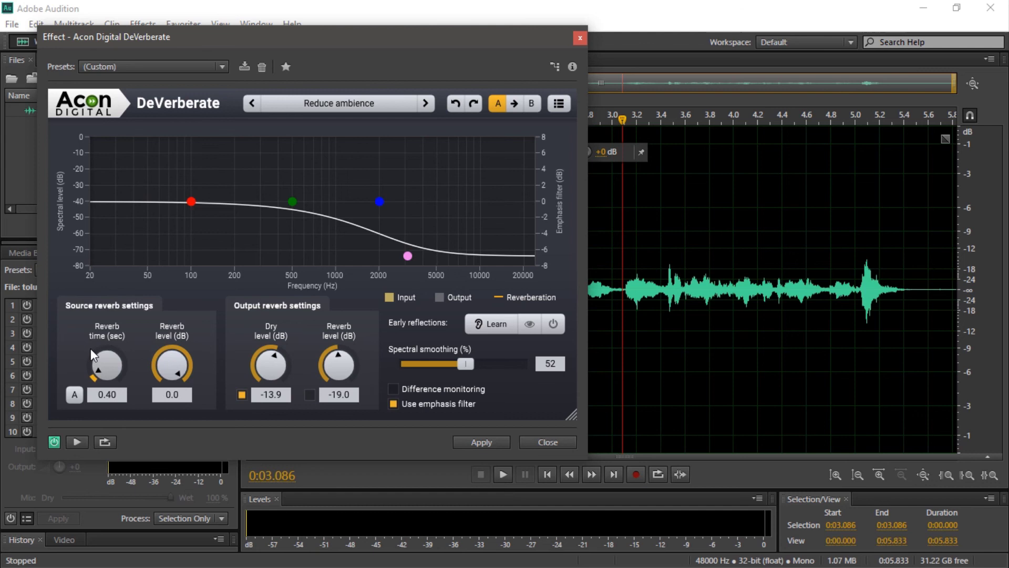
drag(112, 396, 116, 279)
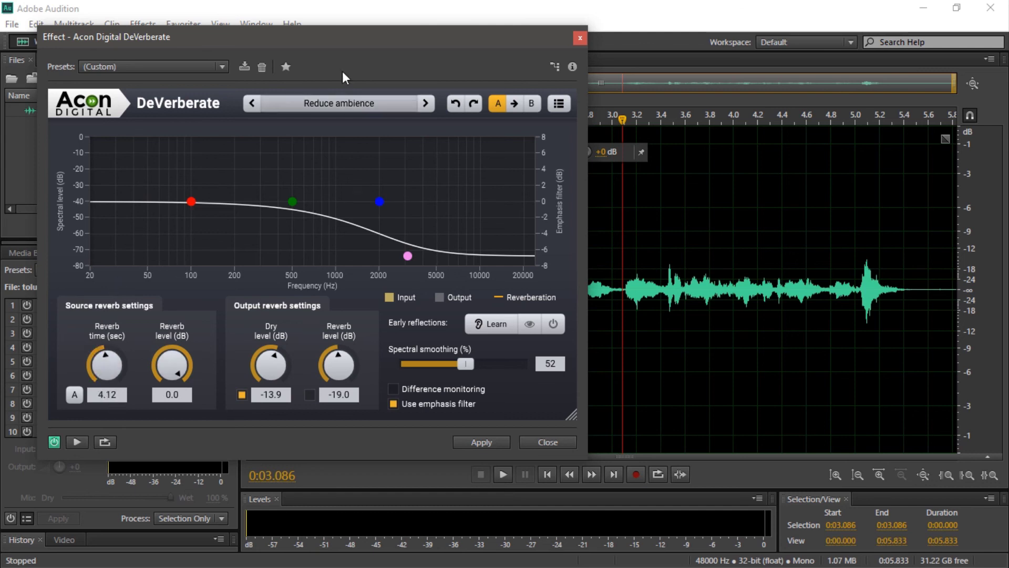
Close the DeVerberate effect window without applying it to the clip.
click(578, 40)
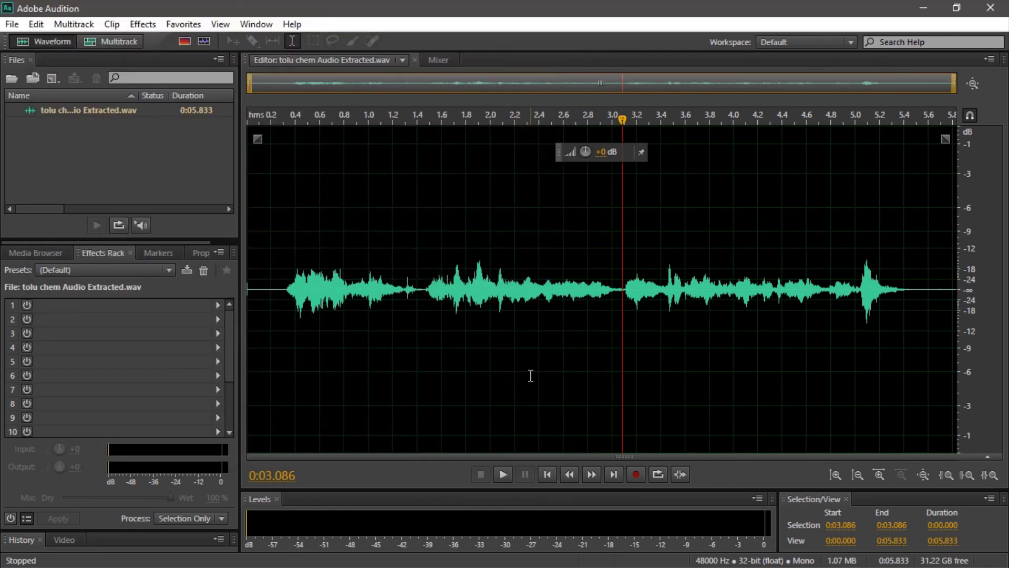